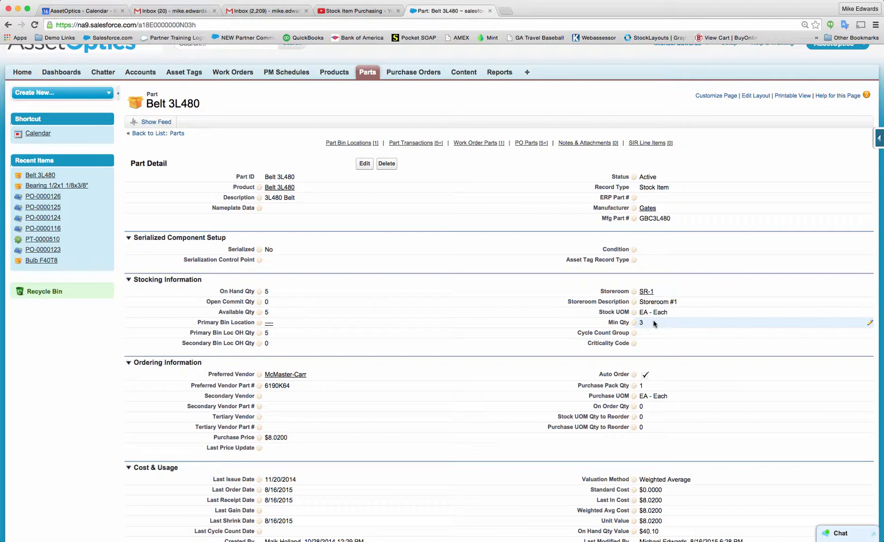
Step: Set the minimum quantity of the Belt 3L480 part to 6 and save the record
{"action": "double_click", "coordinate": [655, 323]}
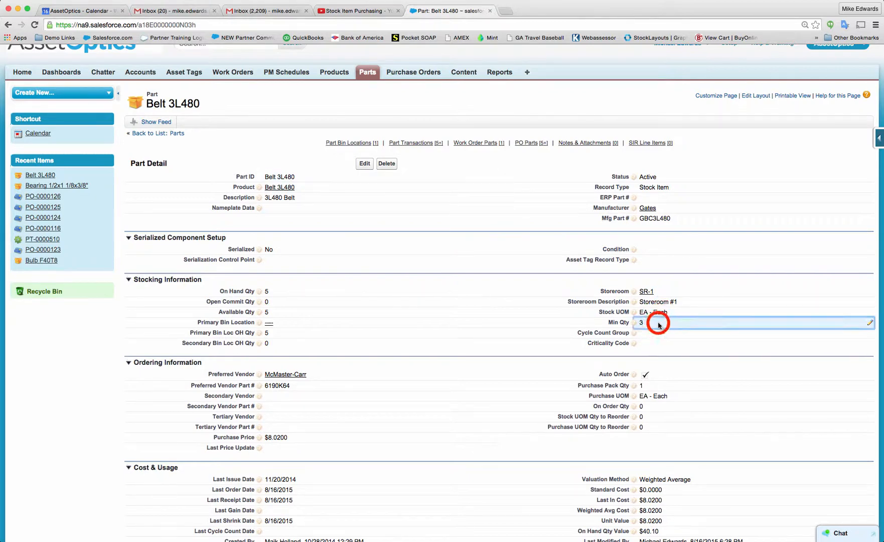
{"action": "key", "text": "BackSpace"}
{"action": "type", "text": "6"}
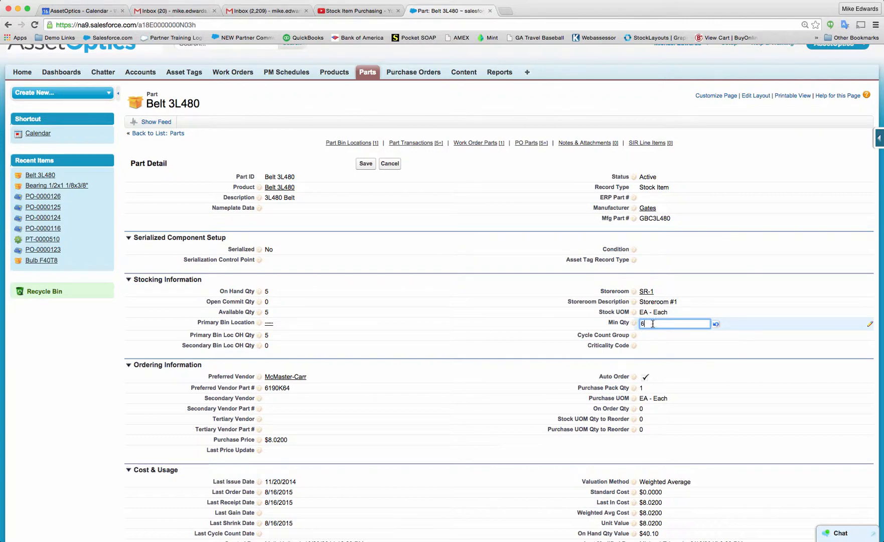
{"action": "left_click", "coordinate": [365, 164]}
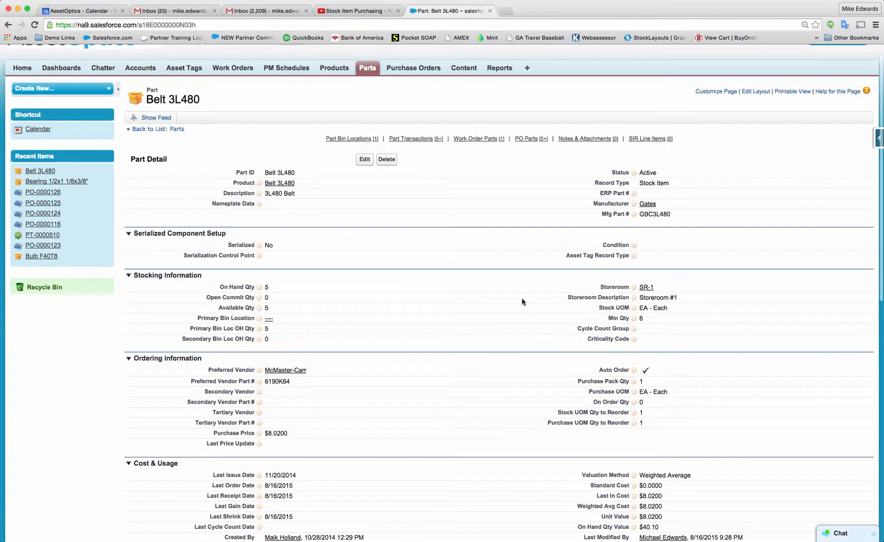
Step: Display the Parts to Reorder list view for the parts
{"action": "scroll", "coordinate": [511, 292], "scroll_direction": "up", "scroll_amount": 1}
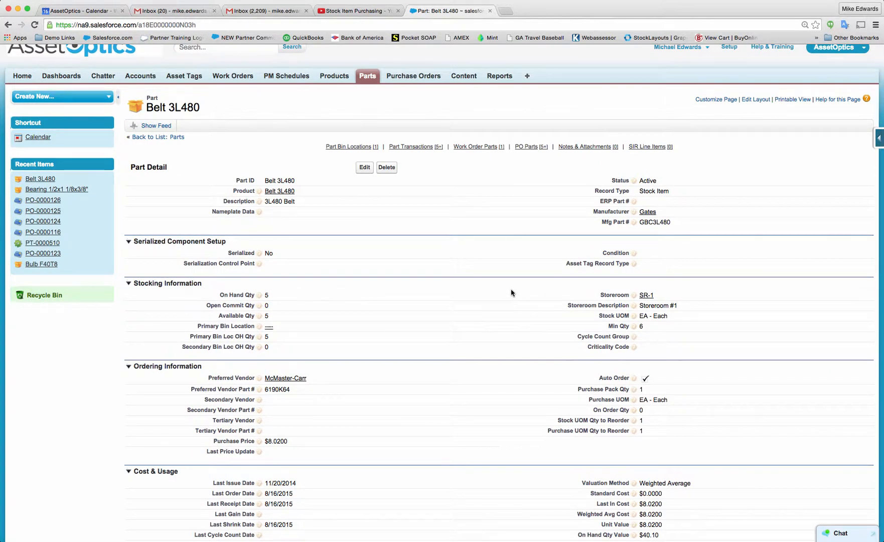
{"action": "left_click", "coordinate": [362, 75]}
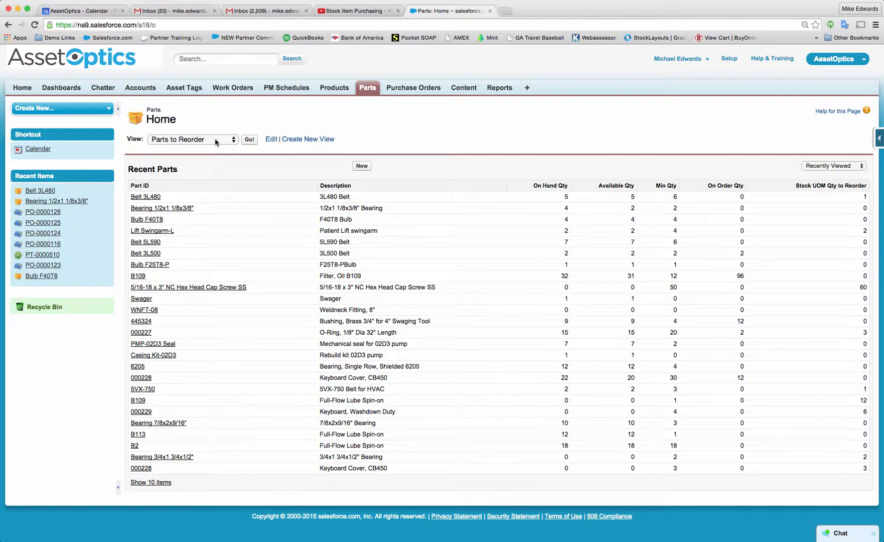
{"action": "left_click", "coordinate": [249, 140]}
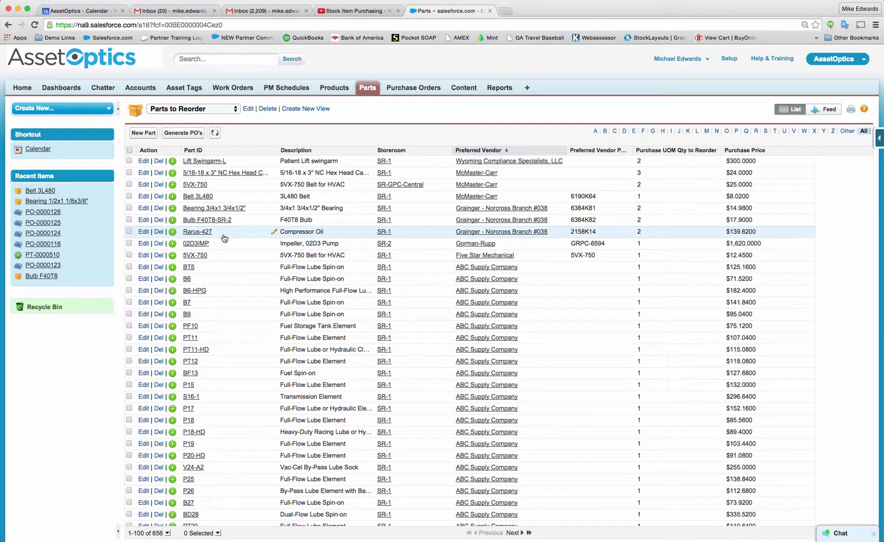
Step: Generate purchase orders for the three Grainger - Norcross Branch #038 parts: Bearing 3/4x1 3/4x1/2", Bulb F40T8-SR-2 and Rarus-427
{"action": "left_click", "coordinate": [129, 208]}
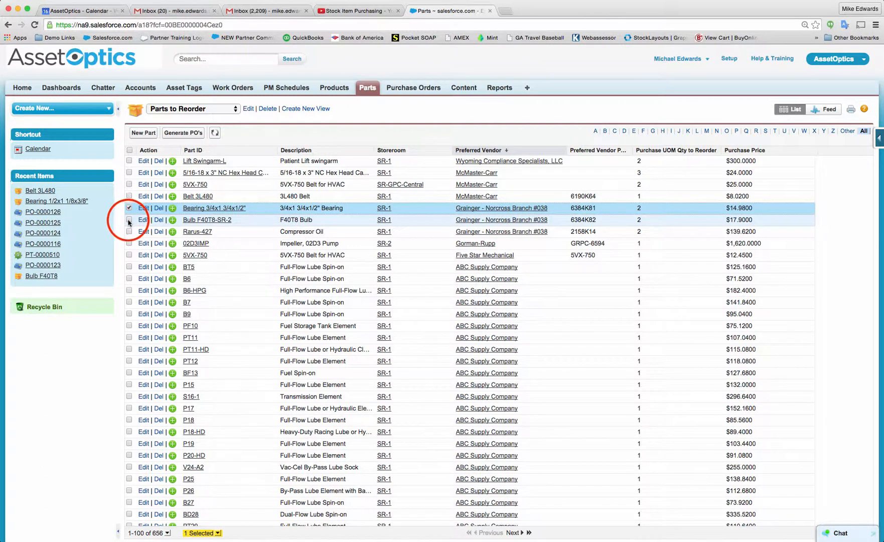
{"action": "left_click", "coordinate": [128, 221]}
{"action": "left_click", "coordinate": [129, 232]}
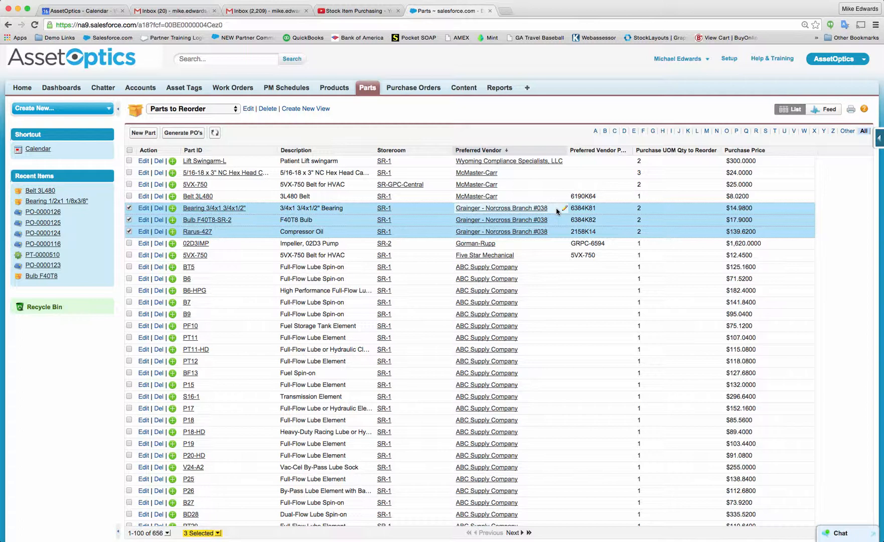
{"action": "left_click", "coordinate": [129, 196]}
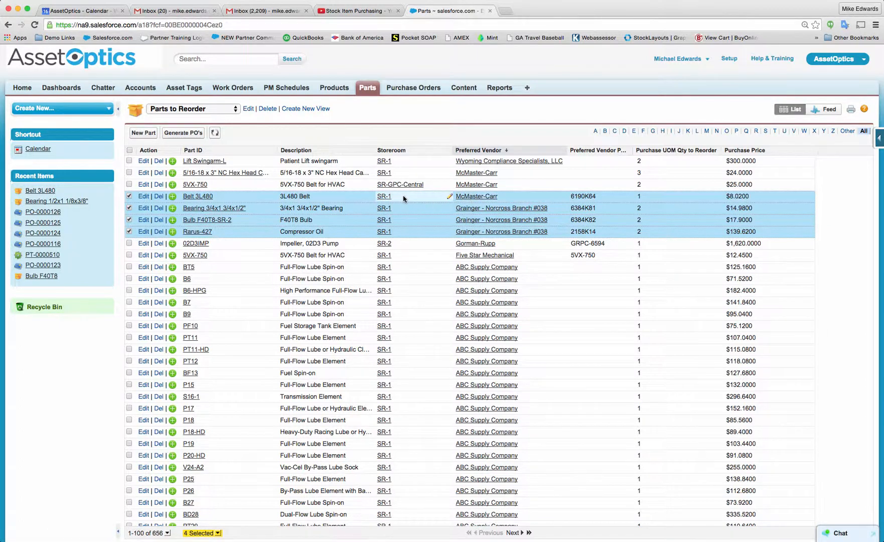
{"action": "left_click", "coordinate": [130, 197]}
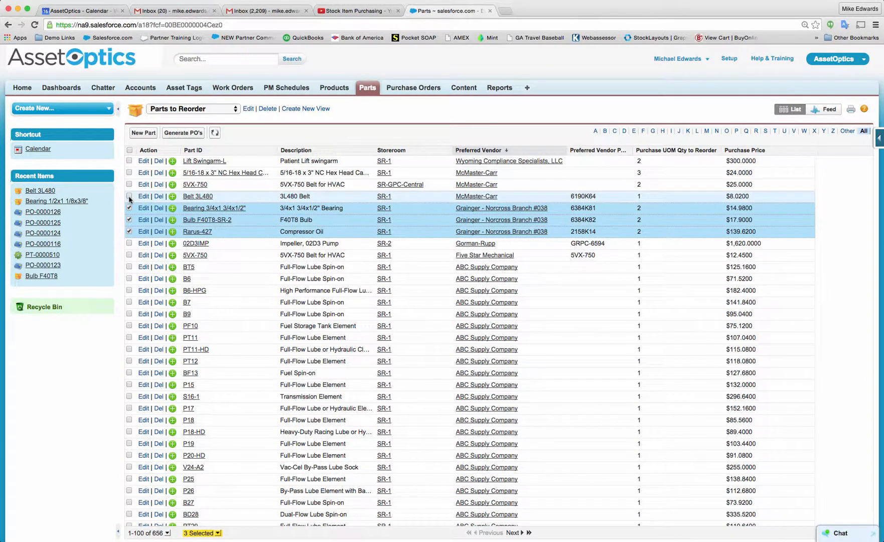
{"action": "left_click", "coordinate": [180, 134]}
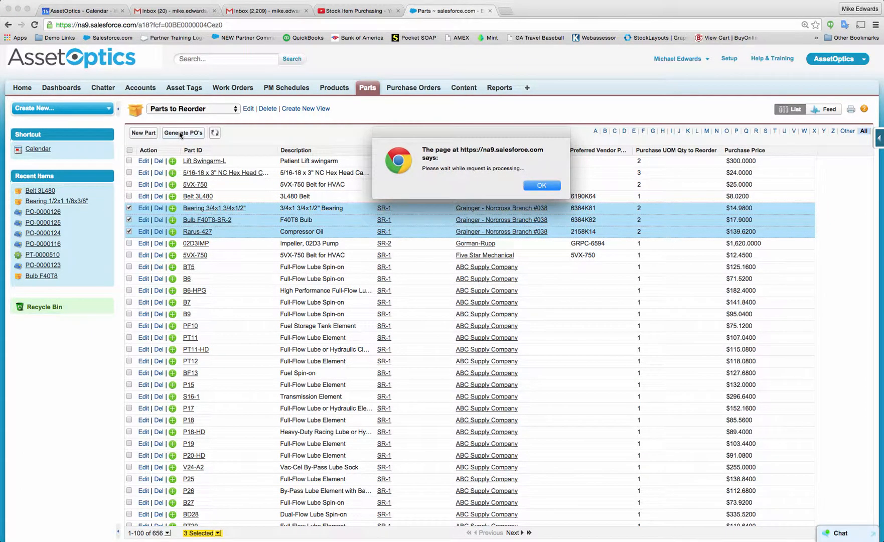
{"action": "left_click", "coordinate": [539, 185]}
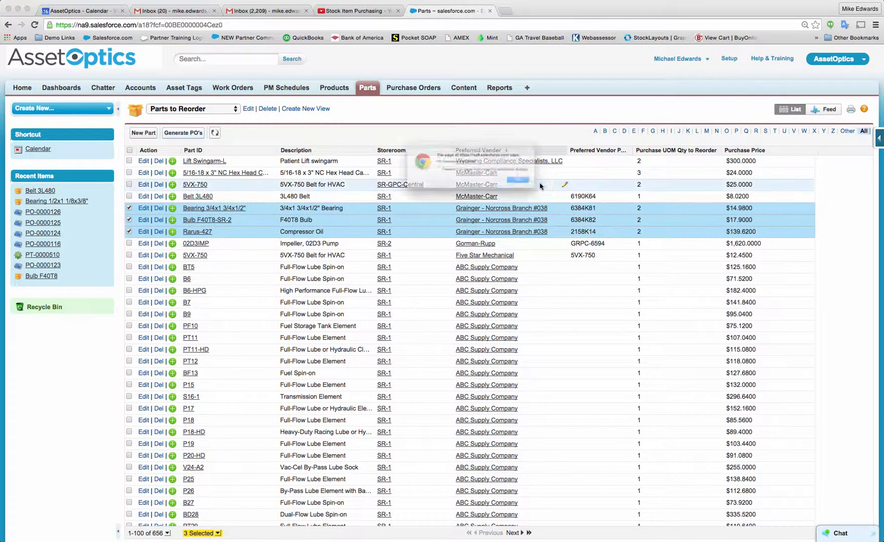
{"action": "left_click", "coordinate": [549, 190]}
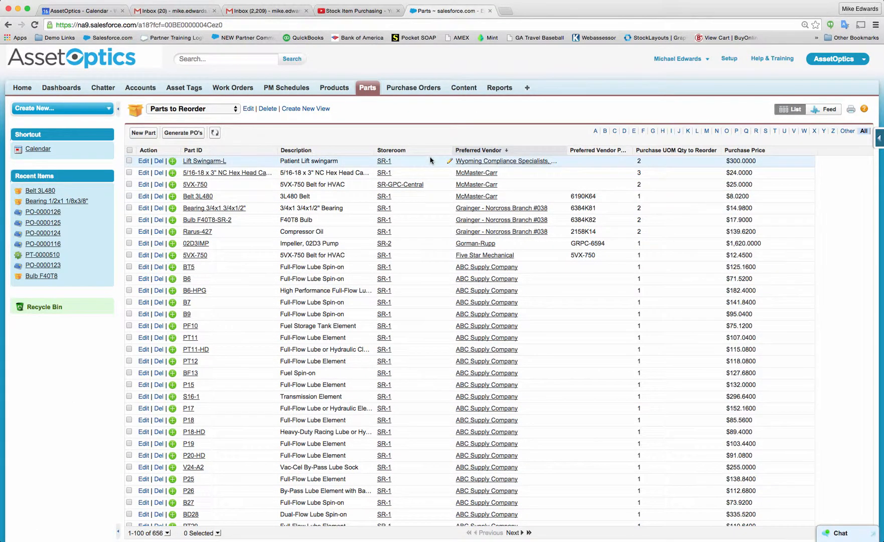
Step: Display the All Purchase Requisitions list view for the purchase orders
{"action": "left_click", "coordinate": [411, 89]}
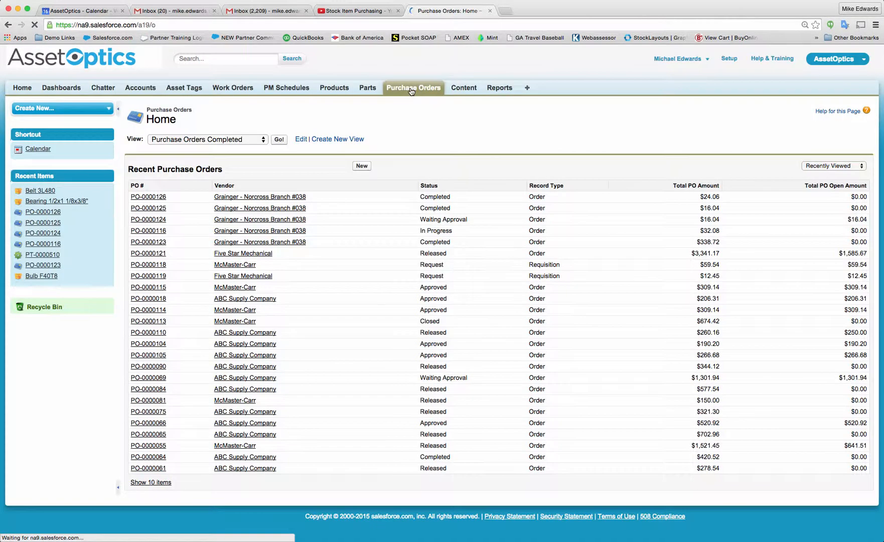
{"action": "left_click", "coordinate": [233, 138]}
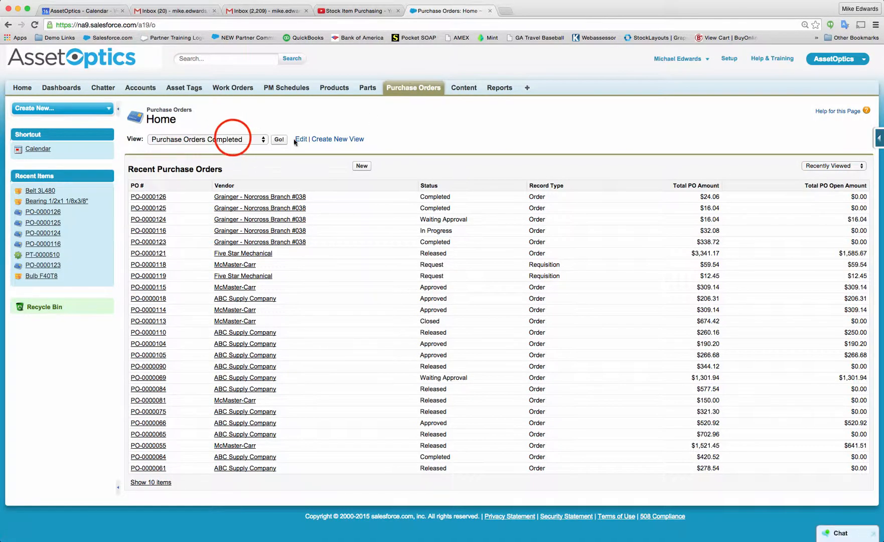
{"action": "left_click", "coordinate": [232, 139]}
{"action": "left_click", "coordinate": [217, 121]}
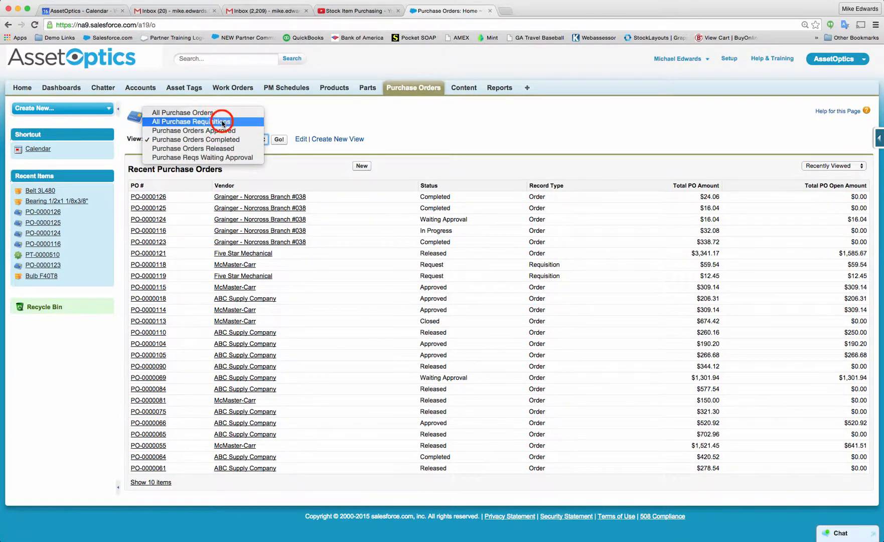
{"action": "left_click", "coordinate": [277, 139]}
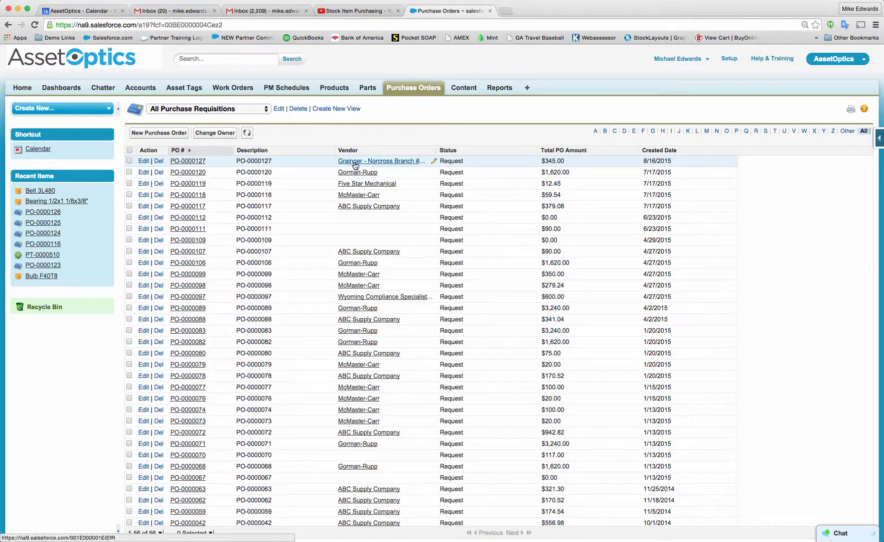
Step: Open the newest Grainger - Norcross Branch #038 requisition and submit it for approval
{"action": "left_click", "coordinate": [192, 165]}
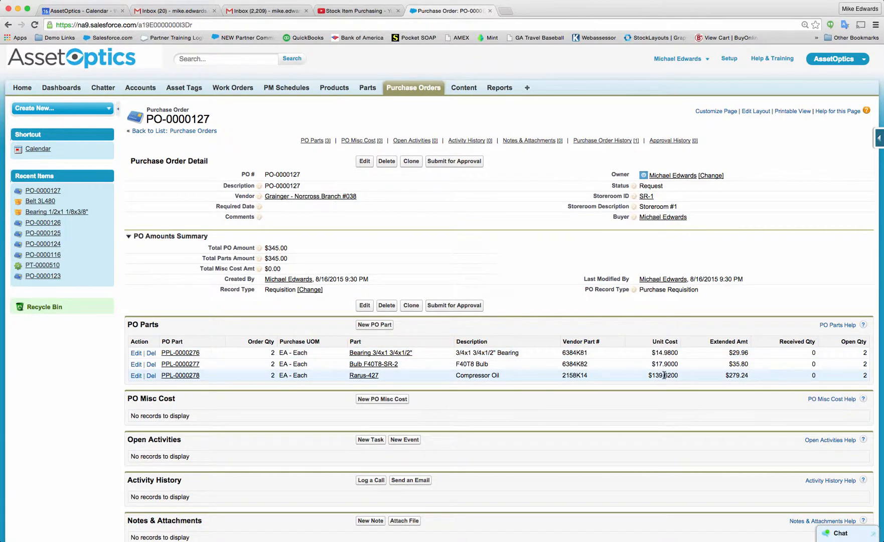
{"action": "left_click", "coordinate": [452, 161]}
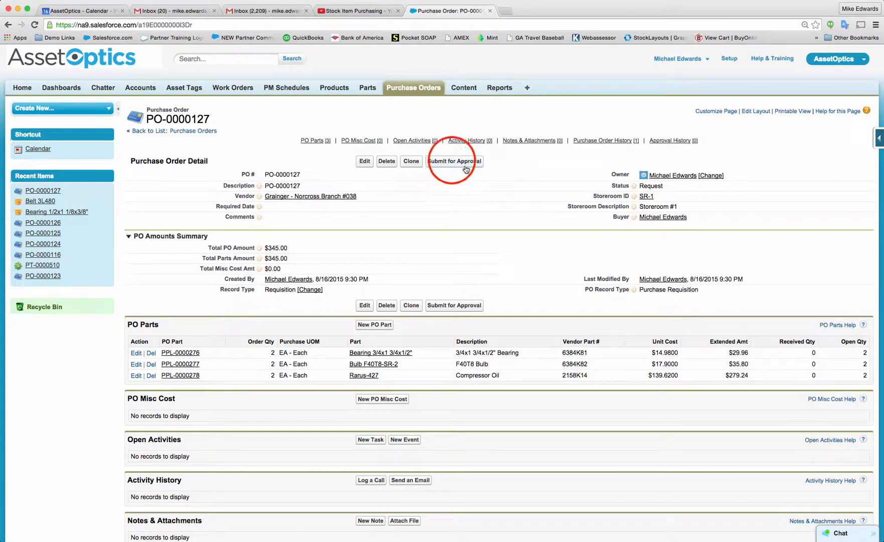
{"action": "left_click", "coordinate": [544, 192]}
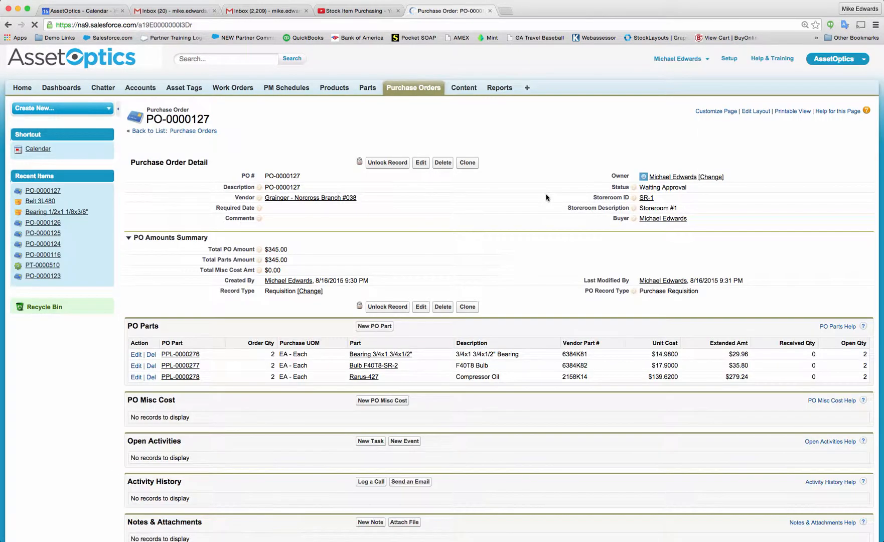
Step: Approve the pending admin approval request for the Grainger requisition without a comment
{"action": "scroll", "coordinate": [535, 207], "scroll_direction": "down", "scroll_amount": 1}
{"action": "scroll", "coordinate": [534, 208], "scroll_direction": "down", "scroll_amount": 5}
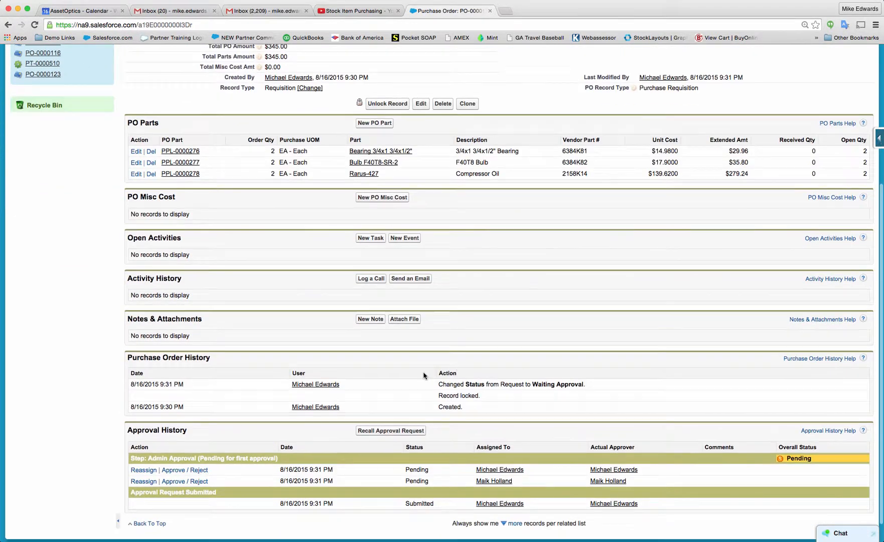
{"action": "left_click", "coordinate": [178, 479]}
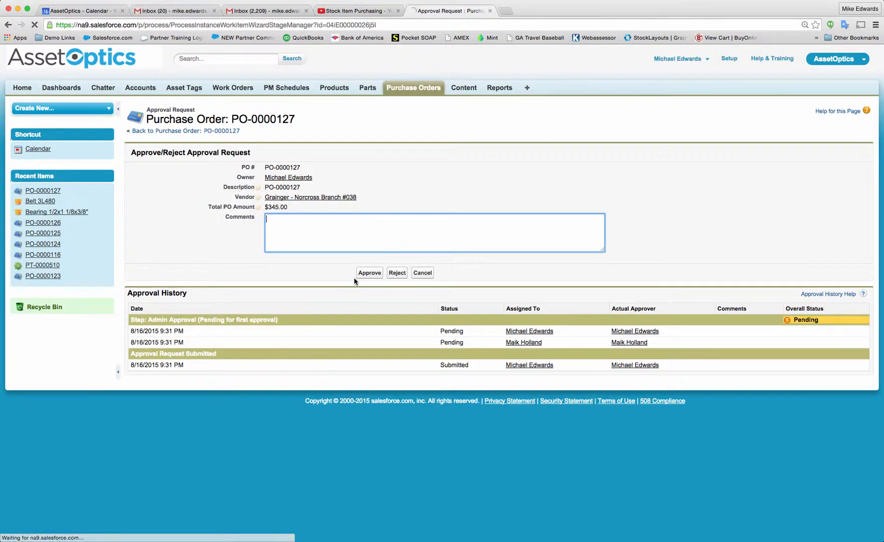
{"action": "left_click", "coordinate": [369, 273]}
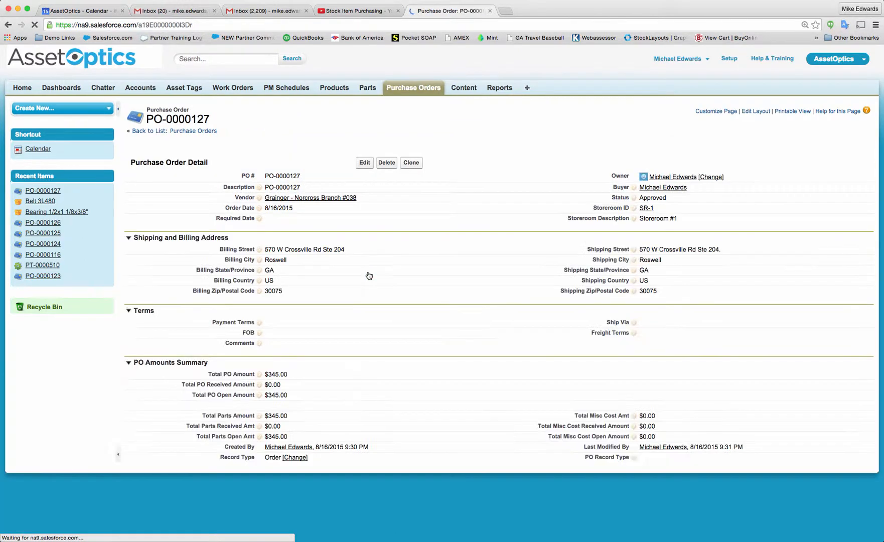
Step: Set the Grainger purchase order's status to Released and save it
{"action": "scroll", "coordinate": [369, 275], "scroll_direction": "down", "scroll_amount": 3}
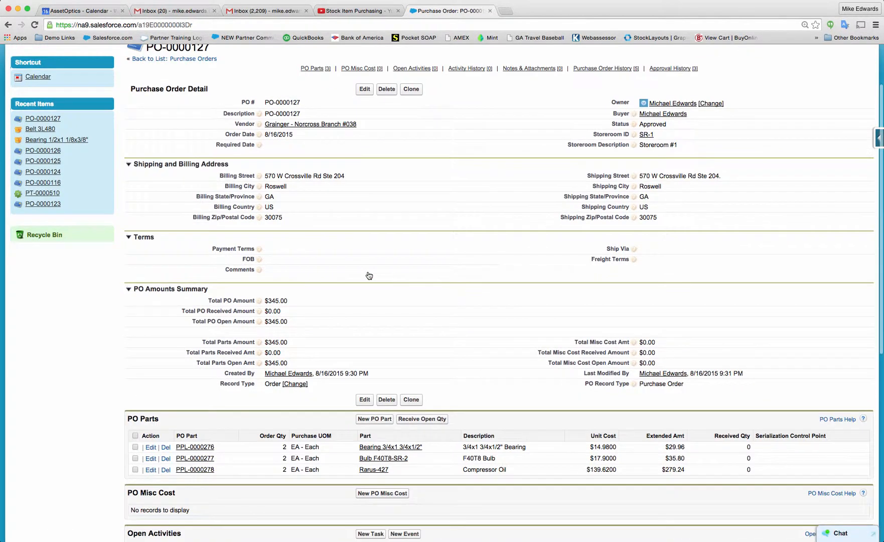
{"action": "double_click", "coordinate": [671, 127]}
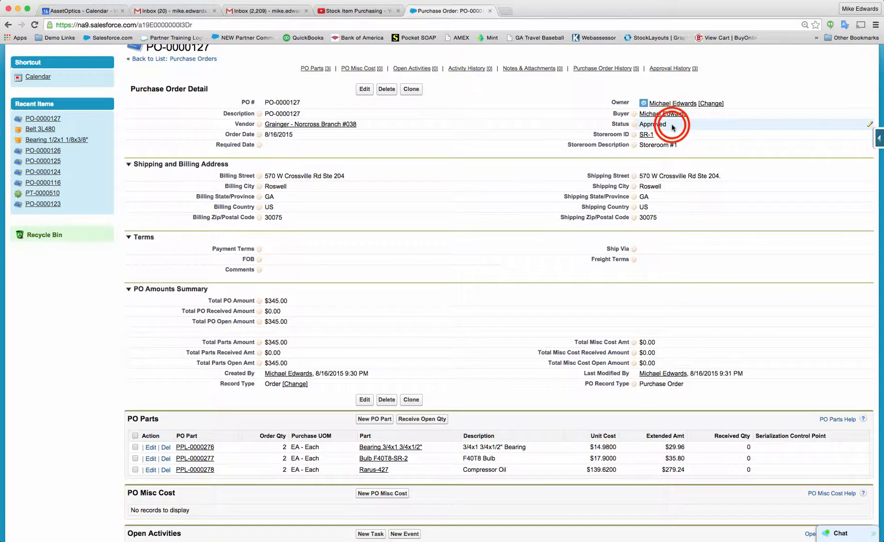
{"action": "left_click", "coordinate": [668, 126]}
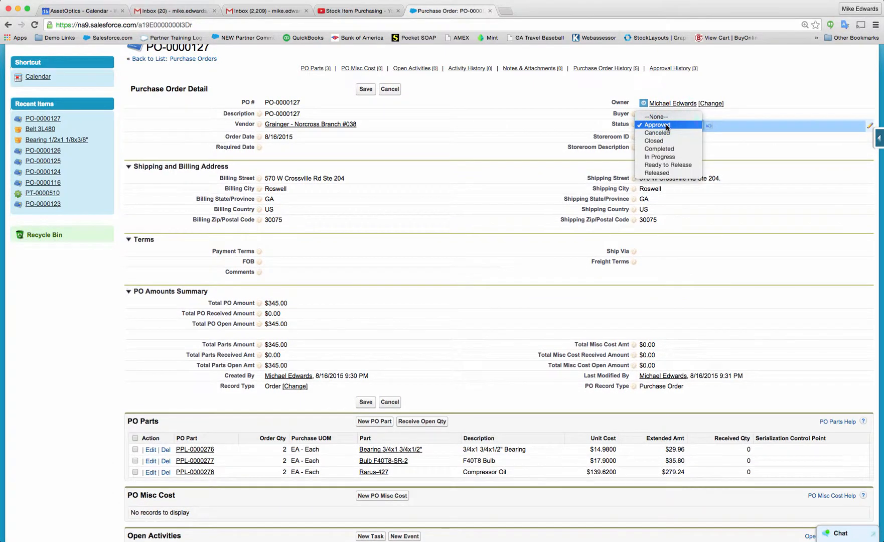
{"action": "left_click", "coordinate": [666, 173]}
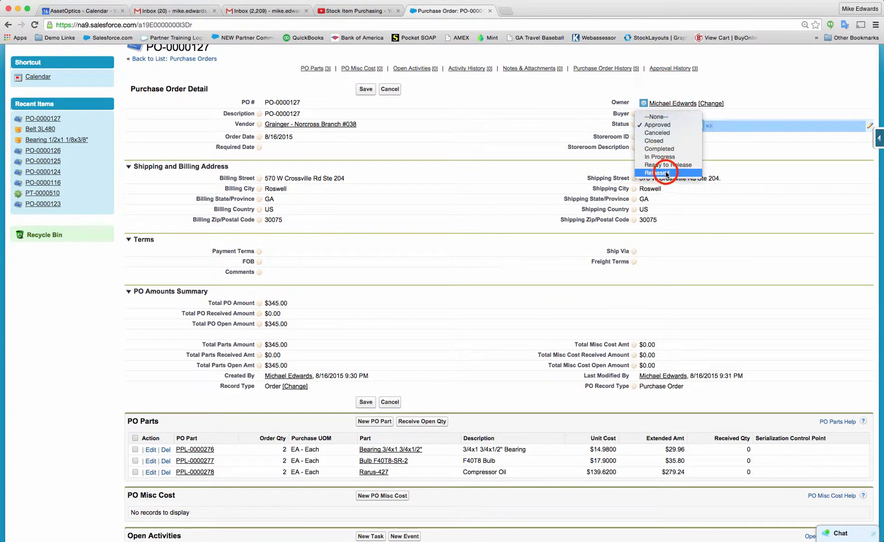
{"action": "left_click", "coordinate": [367, 90]}
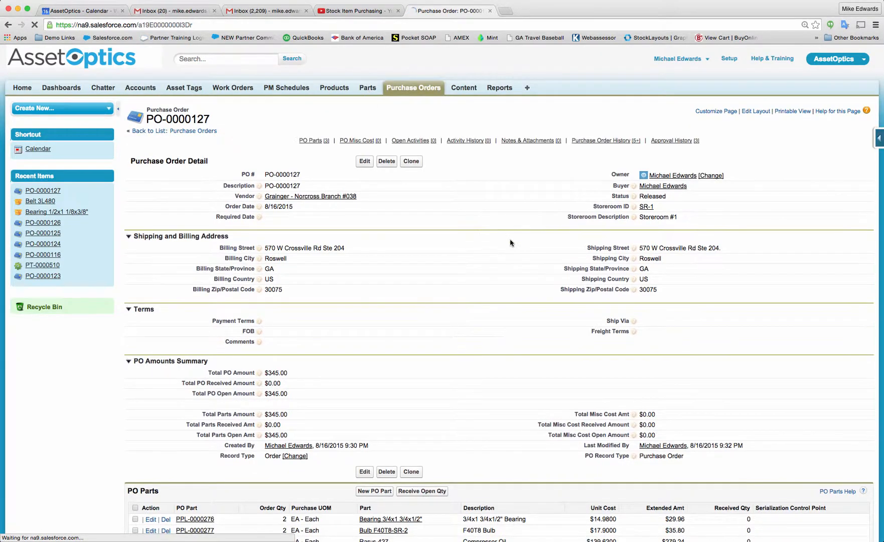
Step: Open the Bearing 3/4x1 3/4x1/2" part from the purchase order and examine its ordering information and part transactions
{"action": "scroll", "coordinate": [510, 243], "scroll_direction": "down", "scroll_amount": 1}
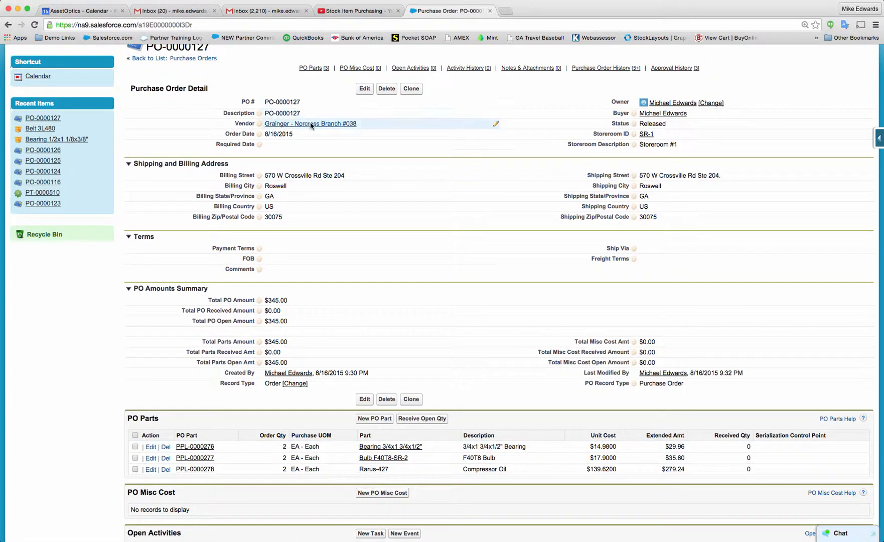
{"action": "left_click", "coordinate": [377, 447]}
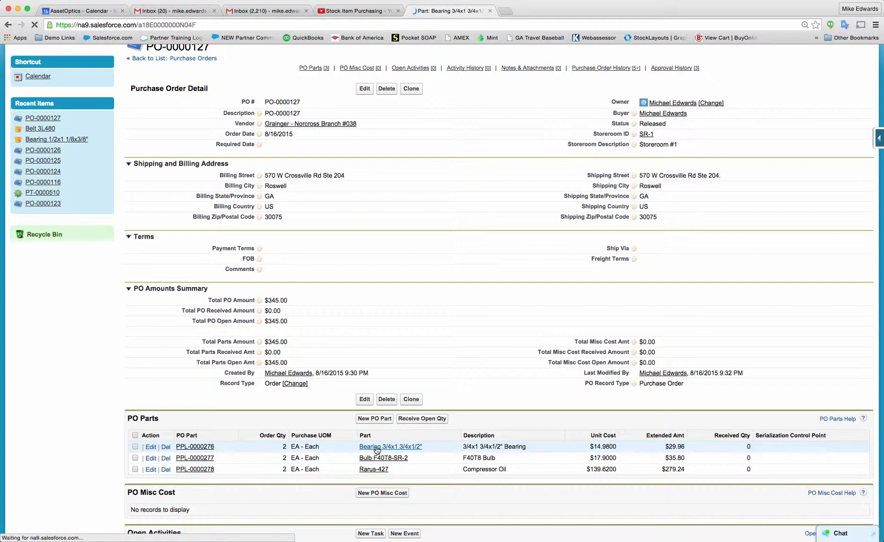
{"action": "scroll", "coordinate": [377, 450], "scroll_direction": "down", "scroll_amount": 5}
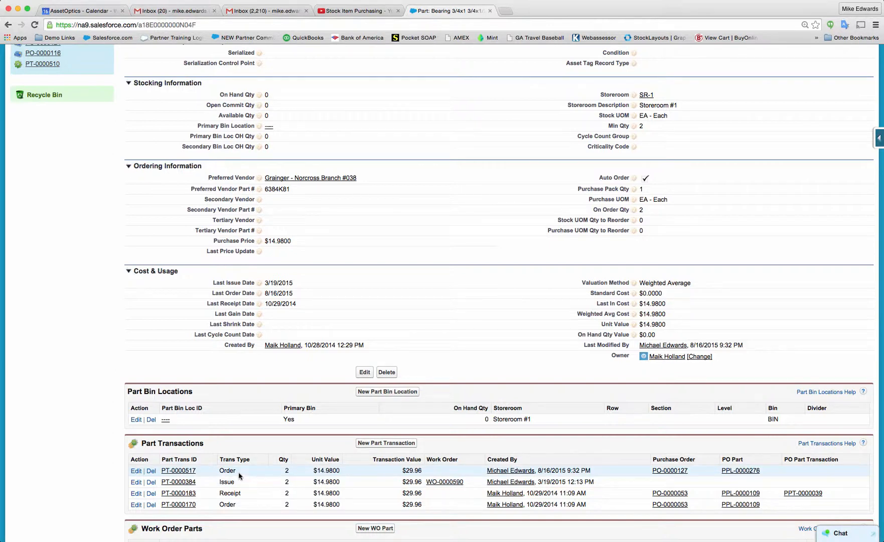
Step: Return to the purchase order from the bearing's newest order transaction and receive the open quantity for all three PO parts
{"action": "left_click", "coordinate": [678, 472]}
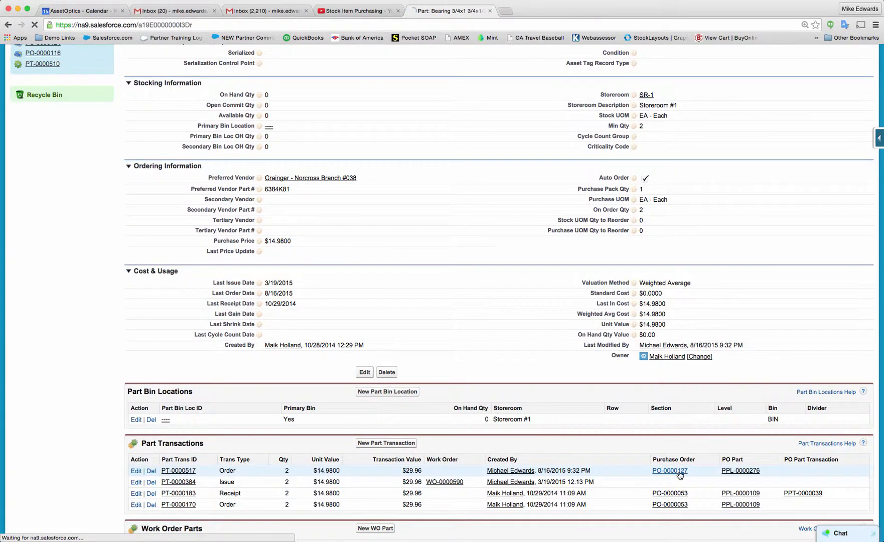
{"action": "scroll", "coordinate": [516, 424], "scroll_direction": "down", "scroll_amount": 3}
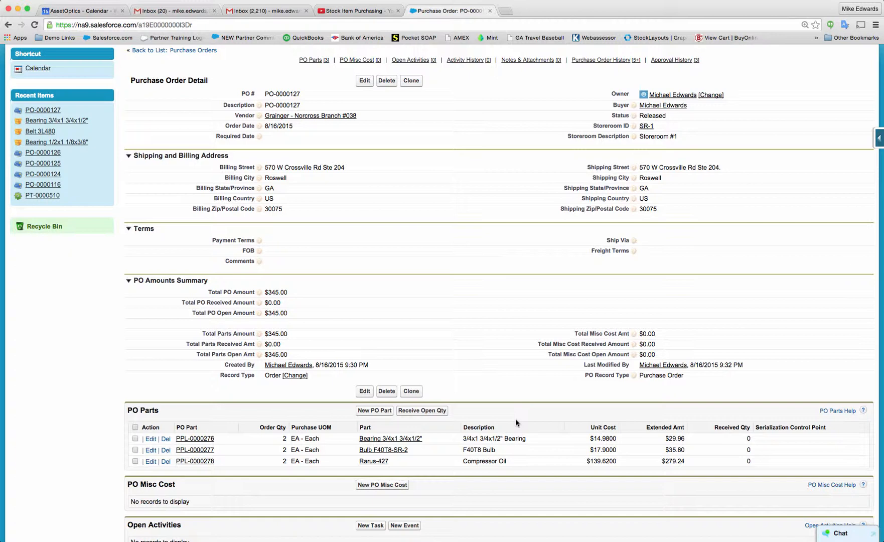
{"action": "left_click", "coordinate": [135, 428]}
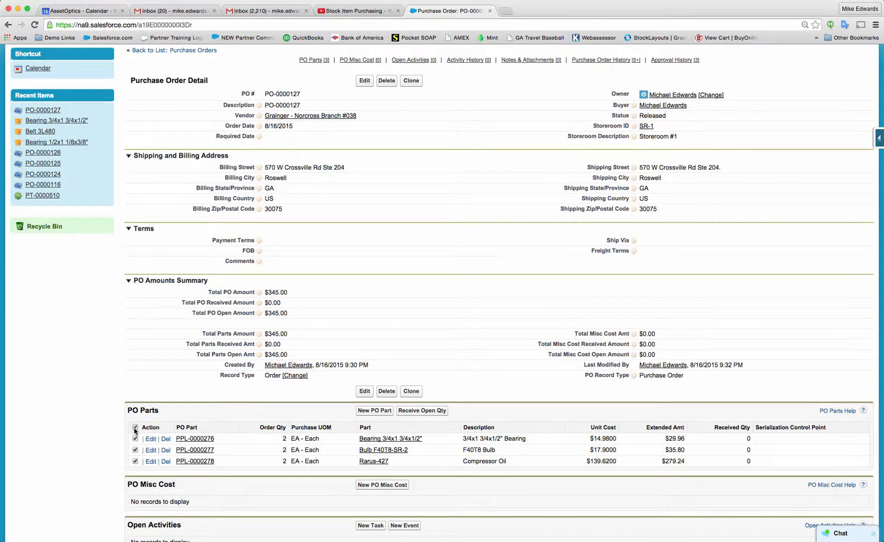
{"action": "left_click", "coordinate": [424, 410]}
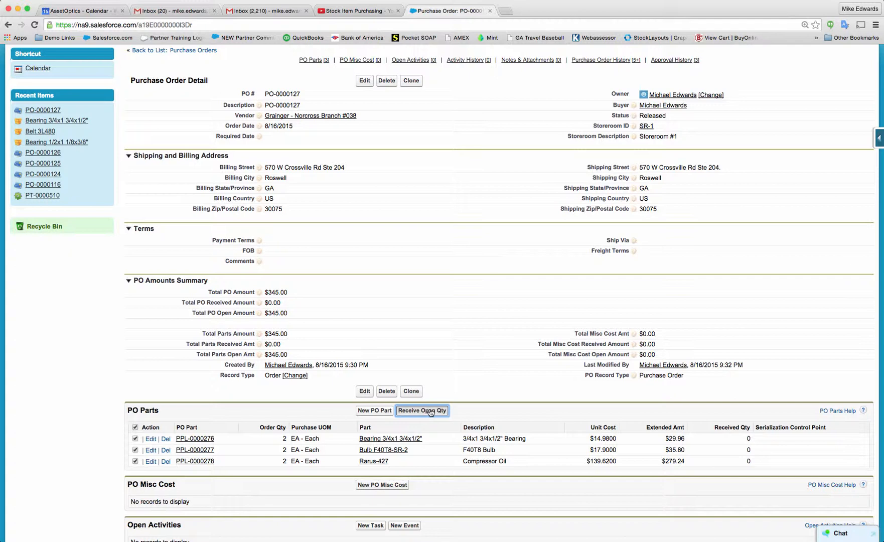
Step: Confirm receiving the open quantities, then examine the Bearing 3/4x1 3/4x1/2" part's stocking information and part transactions
{"action": "left_click", "coordinate": [543, 186]}
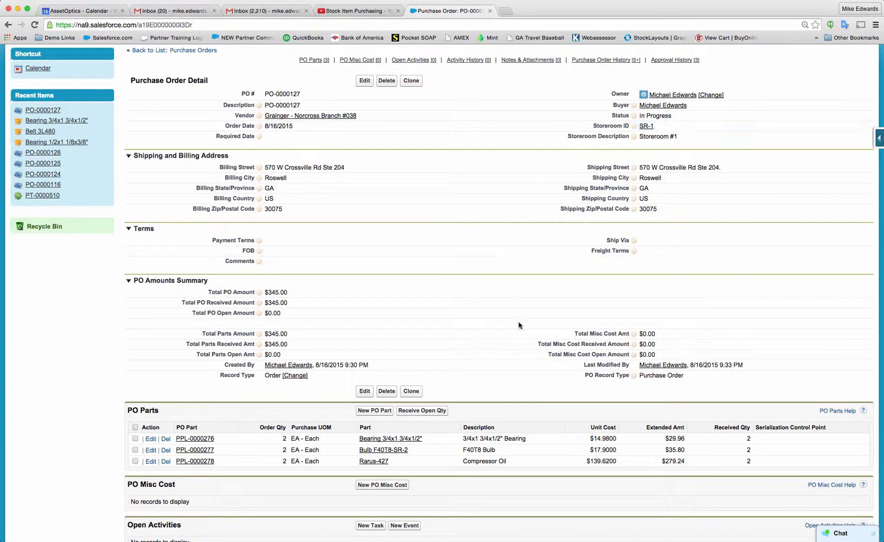
{"action": "left_click", "coordinate": [382, 440]}
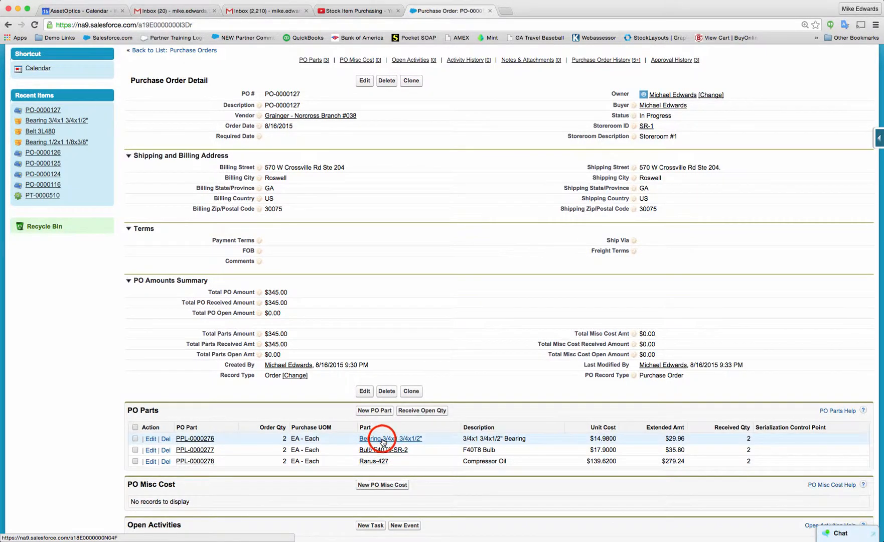
{"action": "scroll", "coordinate": [382, 442], "scroll_direction": "down", "scroll_amount": 5}
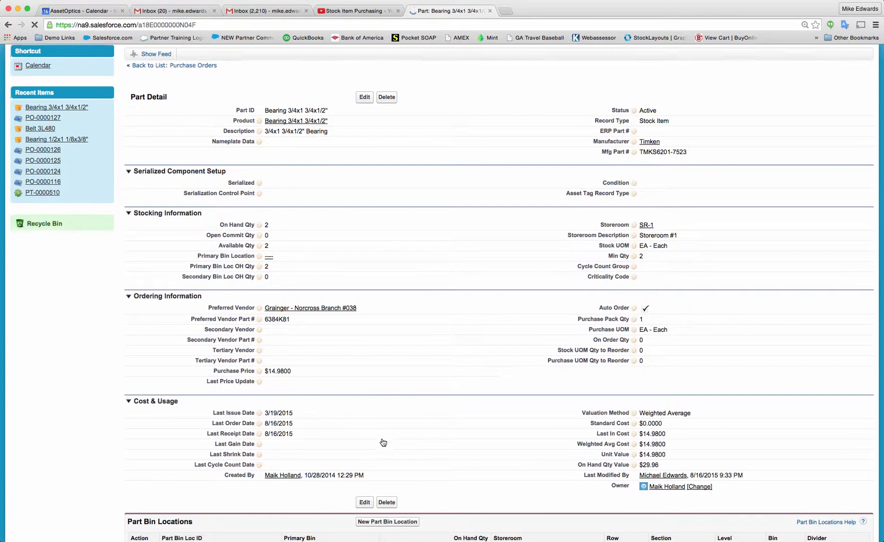
{"action": "scroll", "coordinate": [383, 441], "scroll_direction": "down", "scroll_amount": 1}
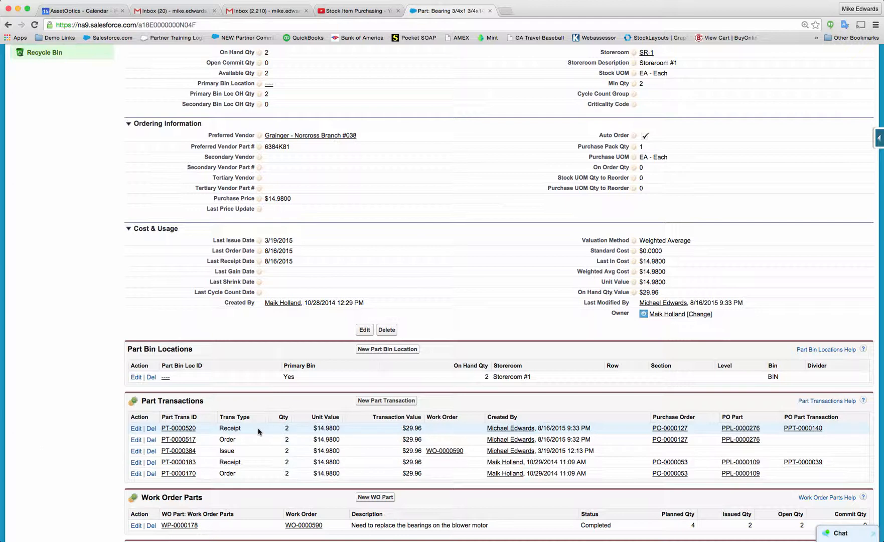
{"action": "scroll", "coordinate": [258, 431], "scroll_direction": "up", "scroll_amount": 1}
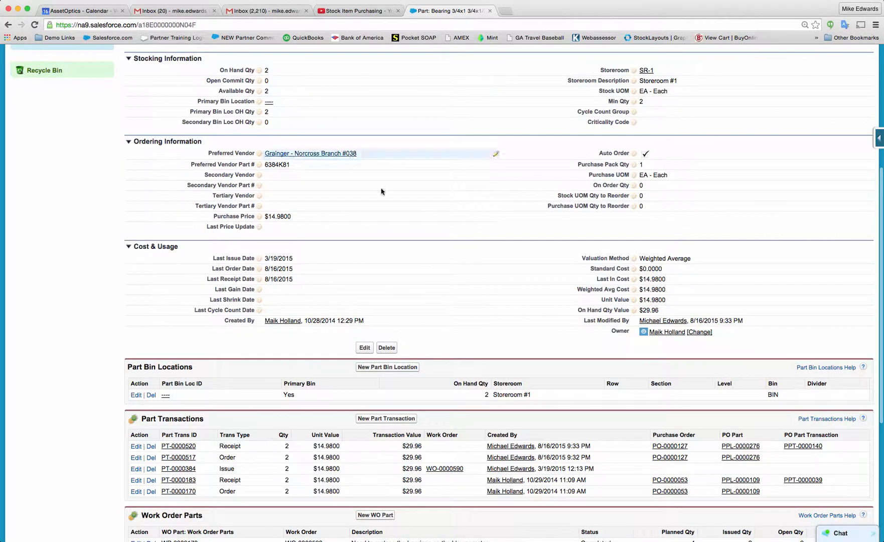
Step: Return to the purchase order from the bearing's newest receipt transaction, set its status to Completed and save it
{"action": "left_click", "coordinate": [669, 448]}
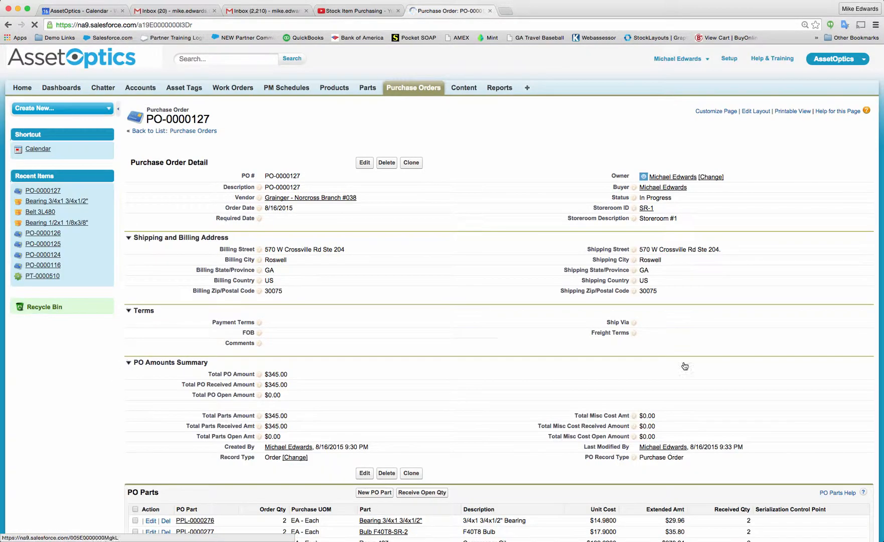
{"action": "double_click", "coordinate": [680, 197]}
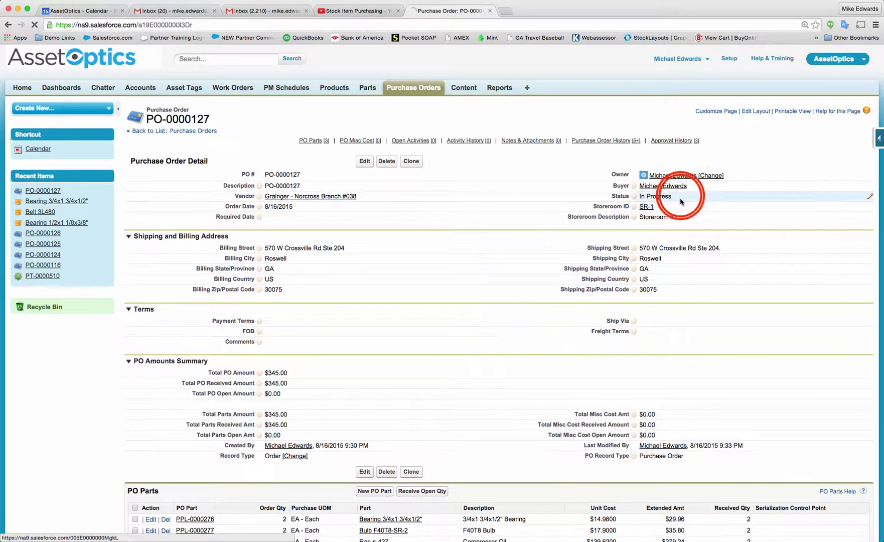
{"action": "left_click", "coordinate": [676, 196]}
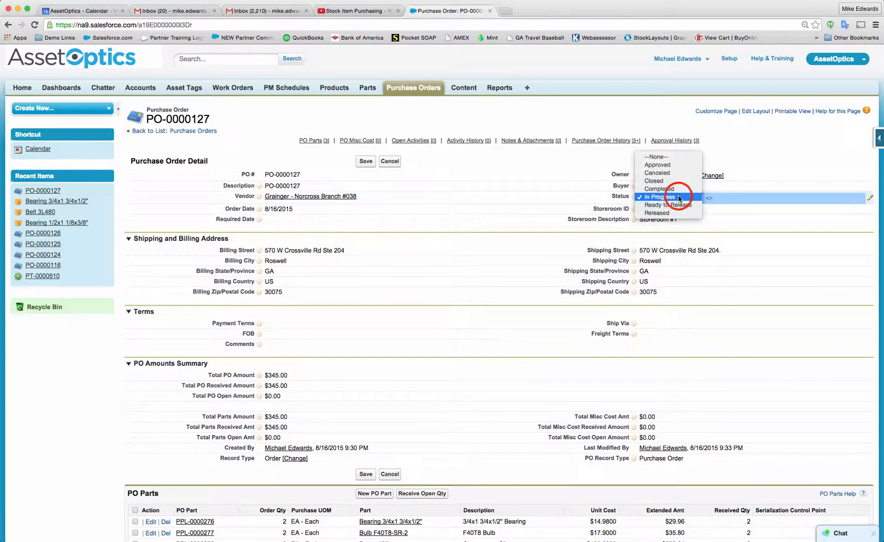
{"action": "left_click", "coordinate": [661, 193]}
{"action": "left_click", "coordinate": [365, 161]}
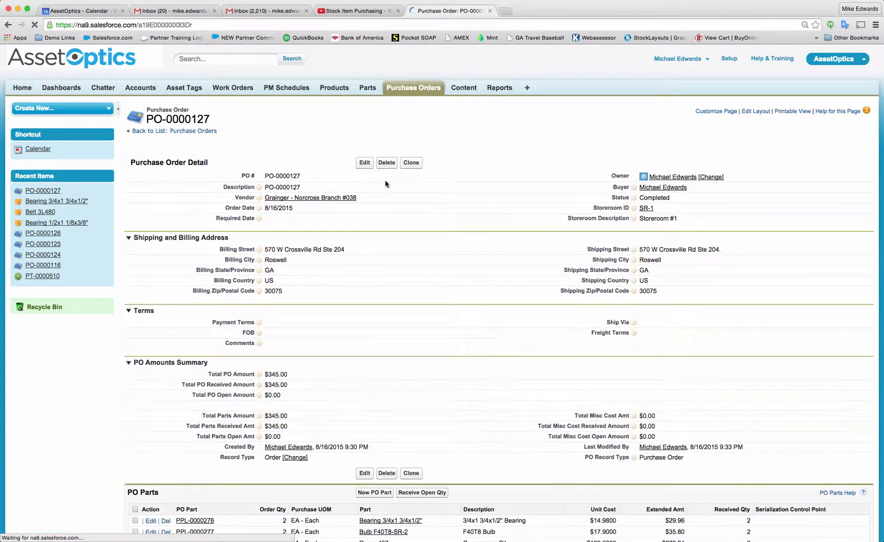
{"action": "scroll", "coordinate": [421, 227], "scroll_direction": "down", "scroll_amount": 2}
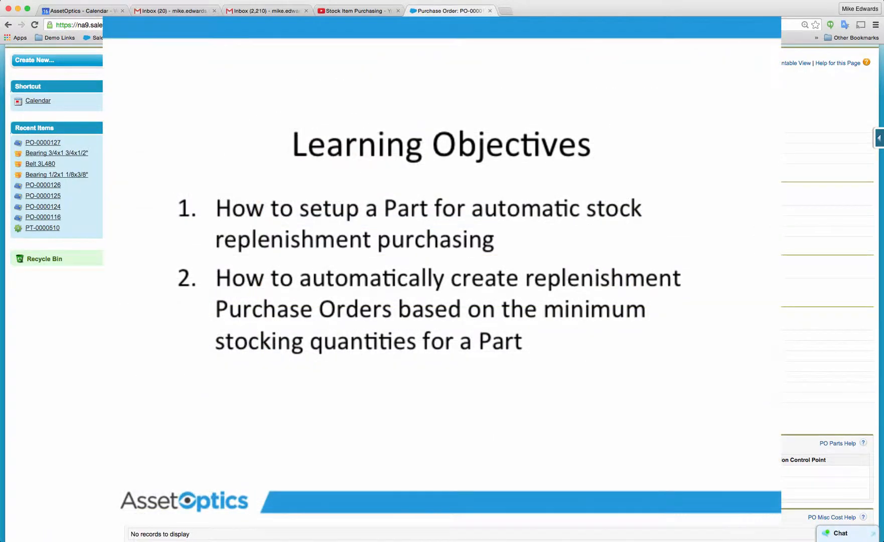